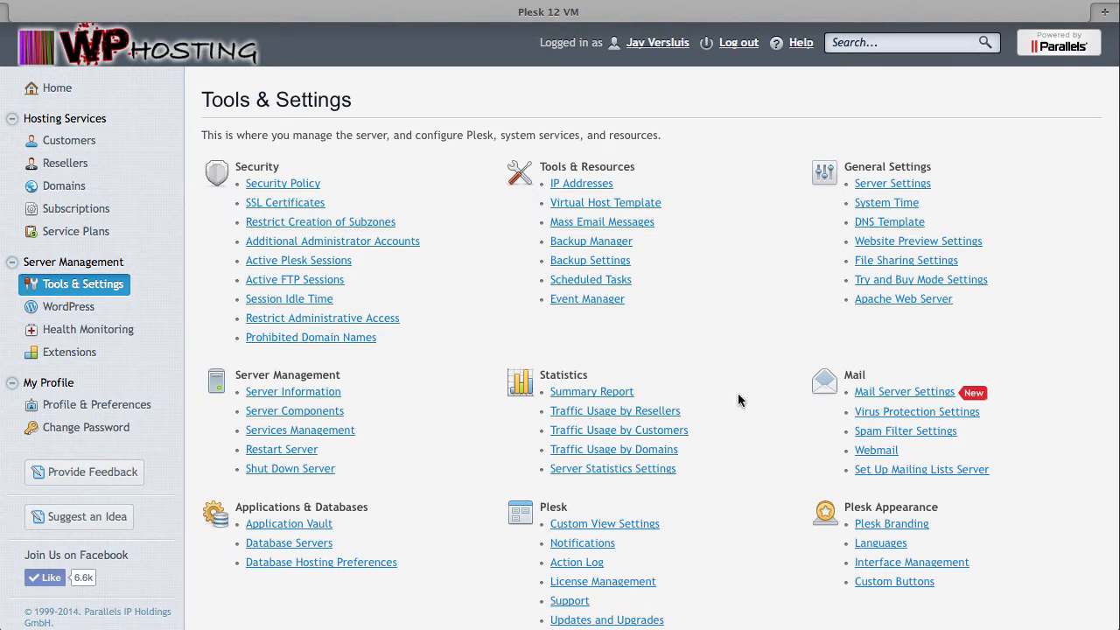
- Begin adding a new custom button that links to an additional service in the server's Plesk Appearance settings
scroll(738, 400, "down", 1)
scroll(738, 400, "up", 1)
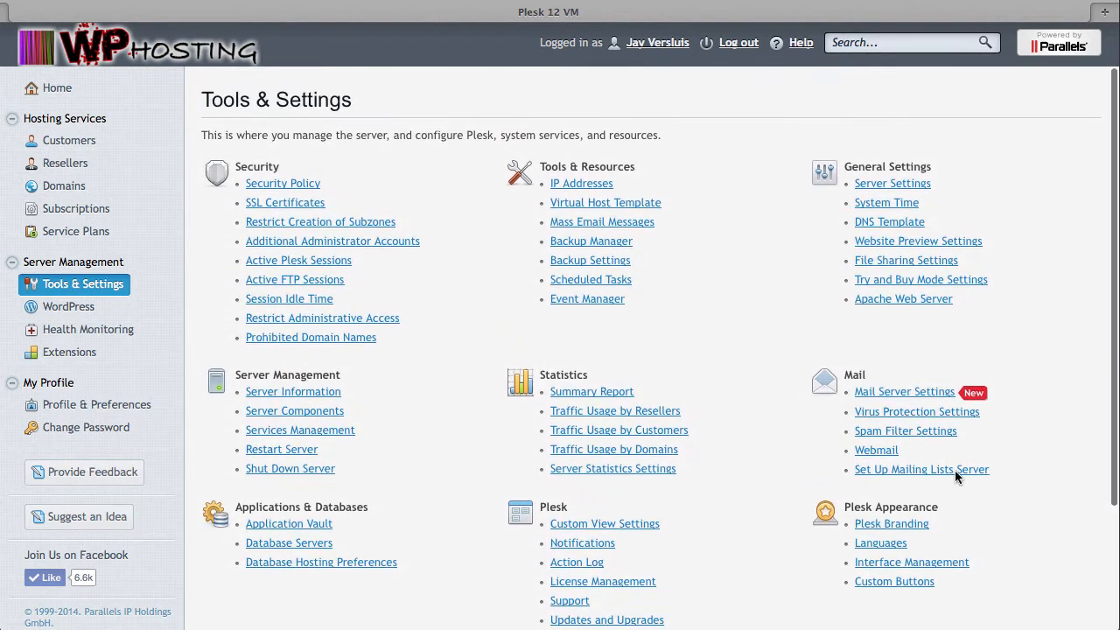
left_click(922, 584)
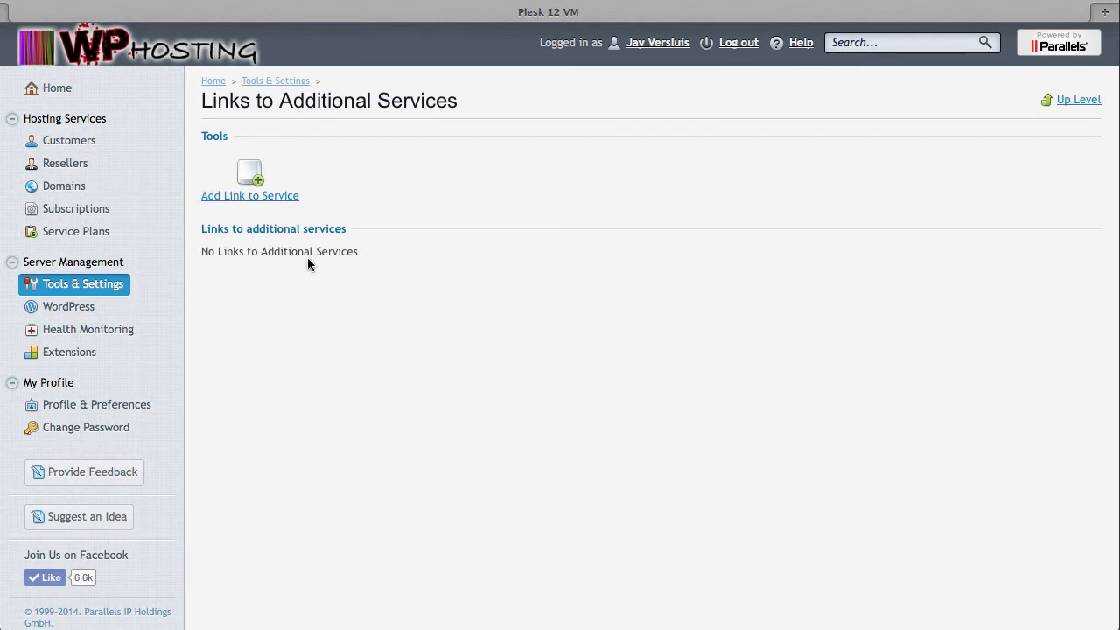
left_click(265, 197)
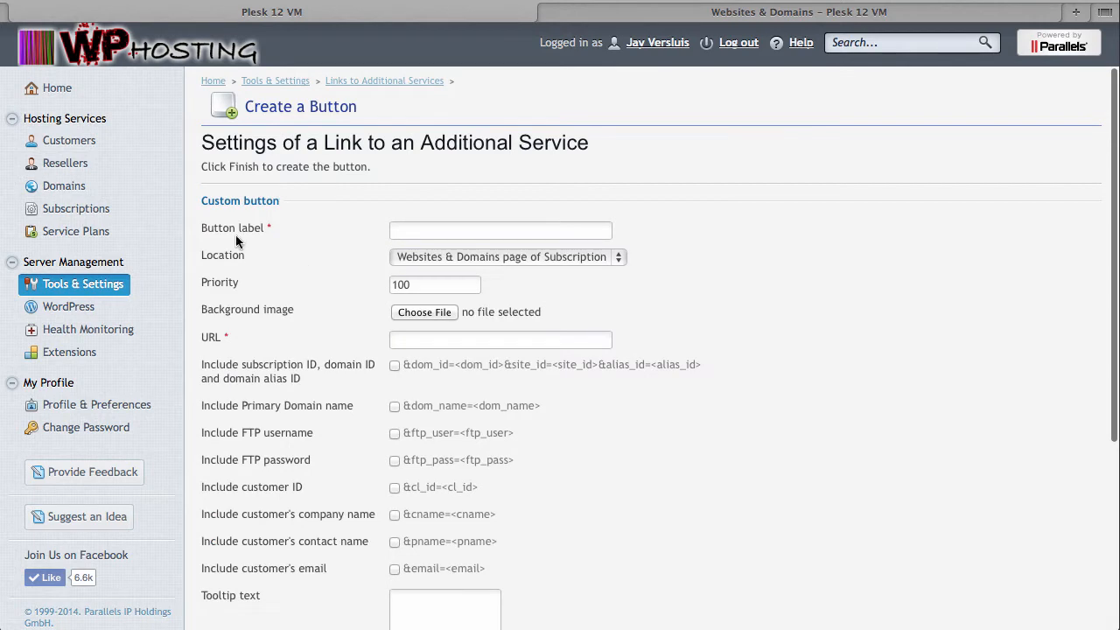
- Label the button "Contact Support" and keep its location as Websites & Domains page of Subscription
left_click(439, 232)
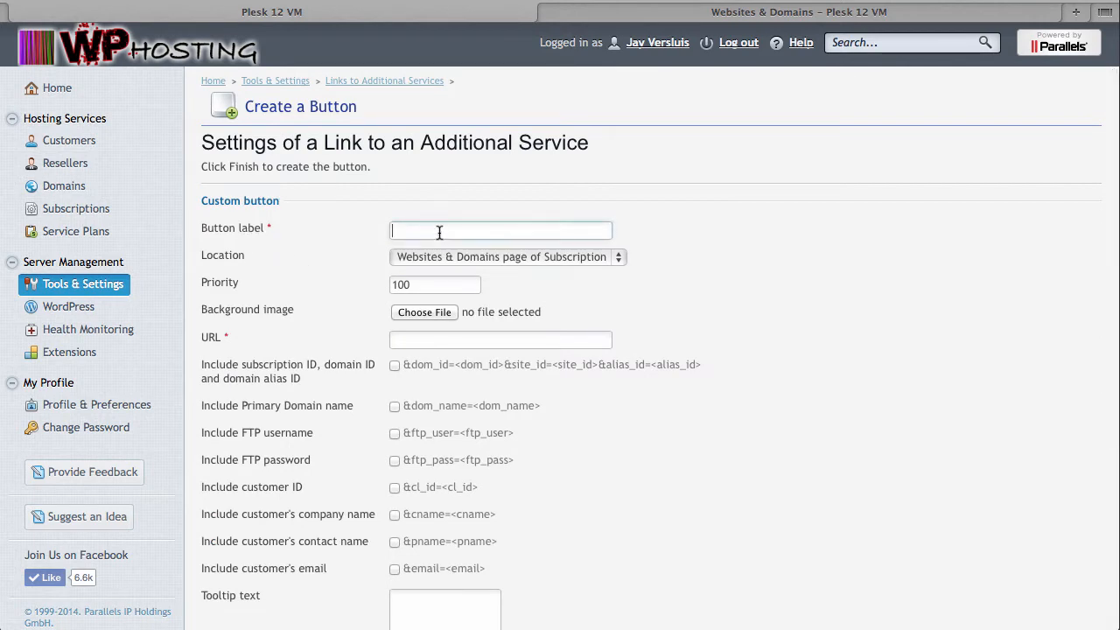
left_click(762, 11)
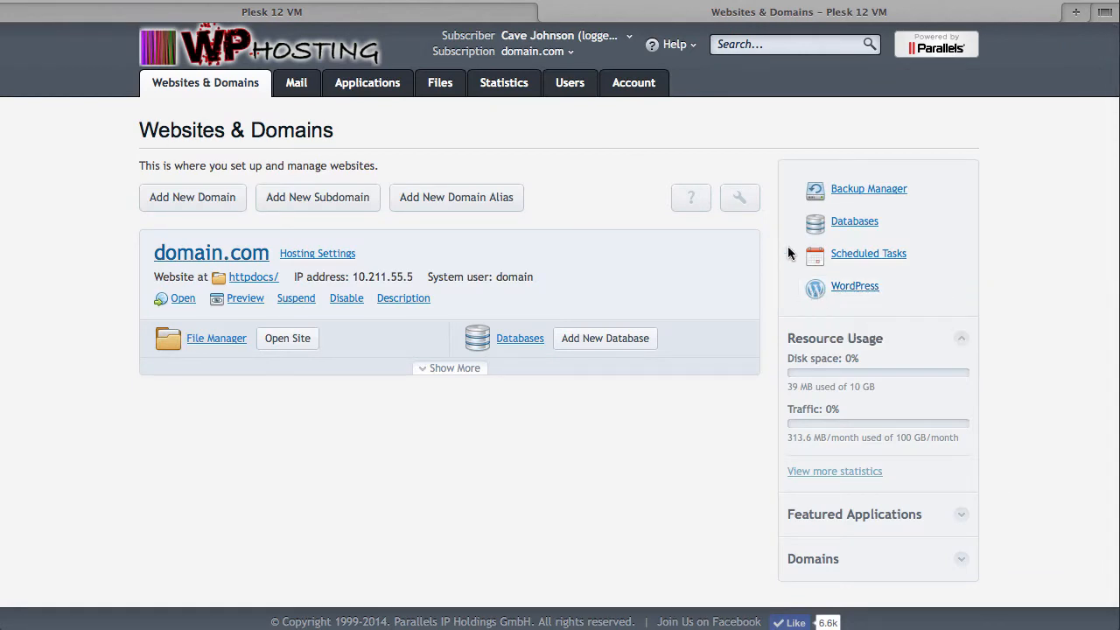
left_click(422, 18)
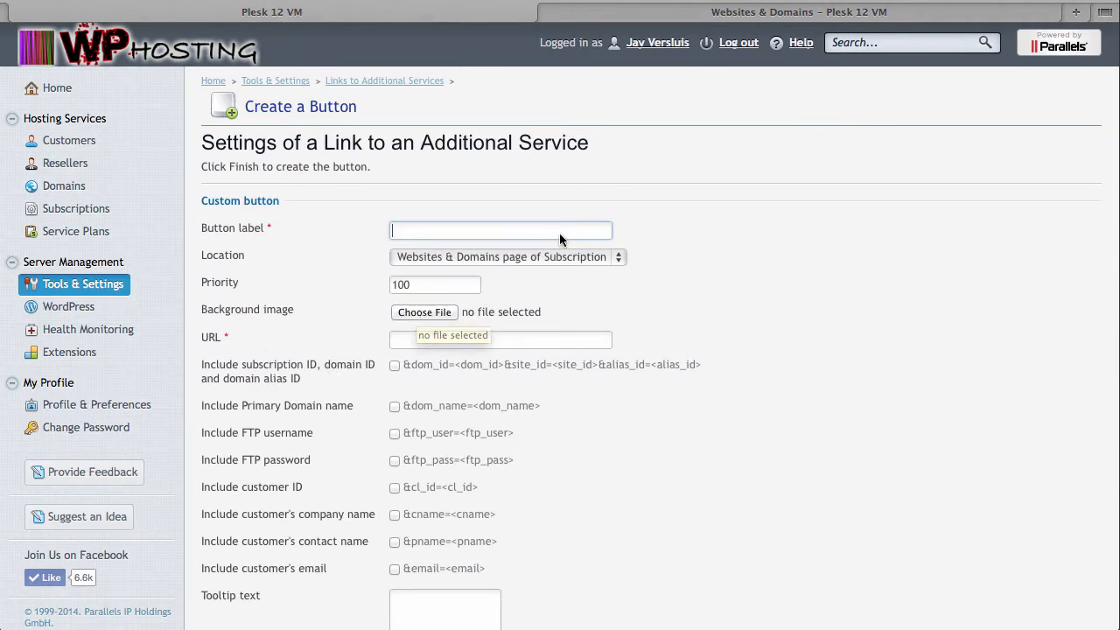
type("Contact ")
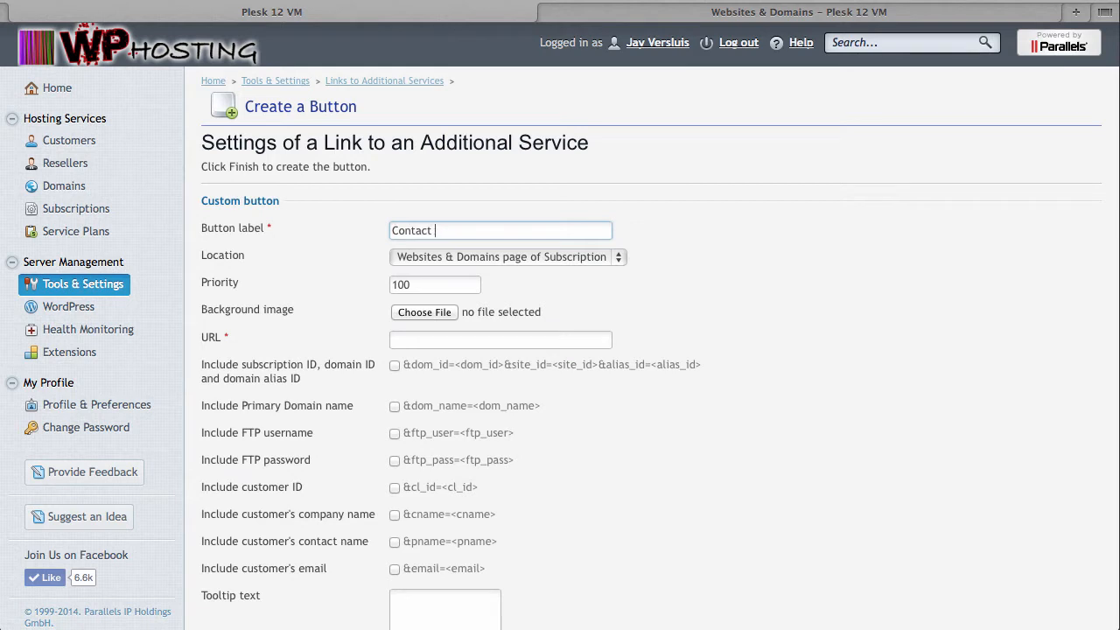
type("Support")
left_click(618, 259)
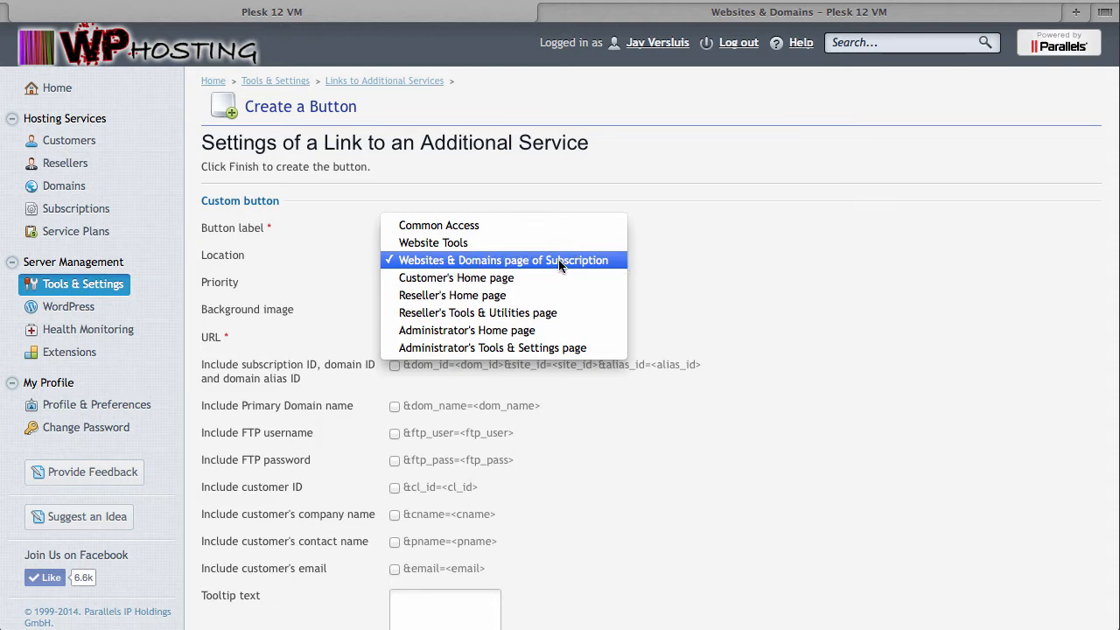
left_click(647, 266)
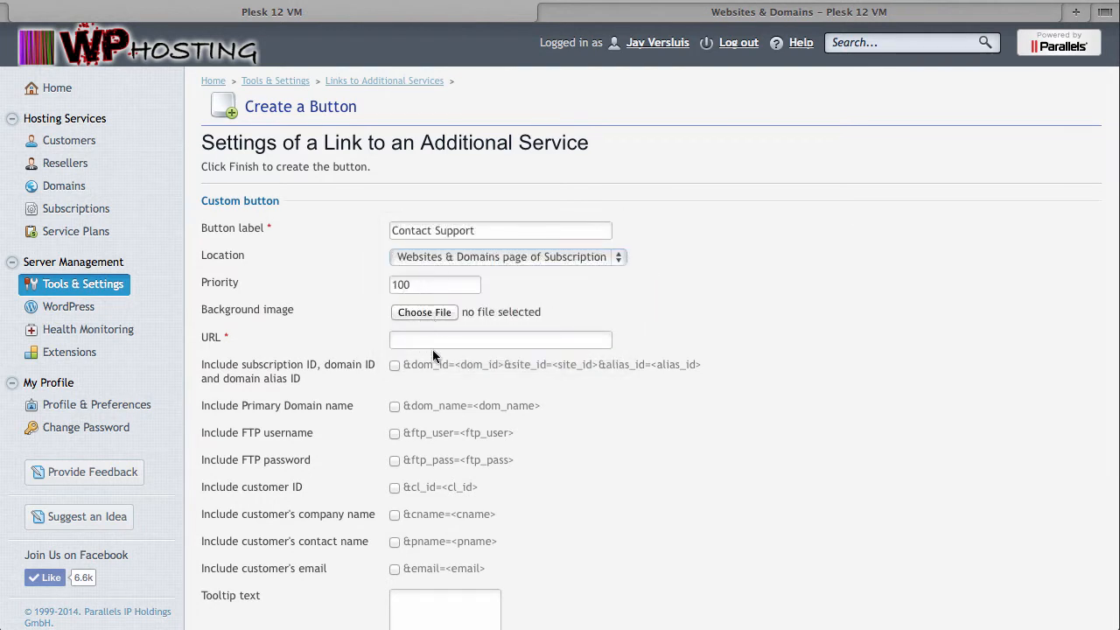
scroll(586, 514, "down", 4)
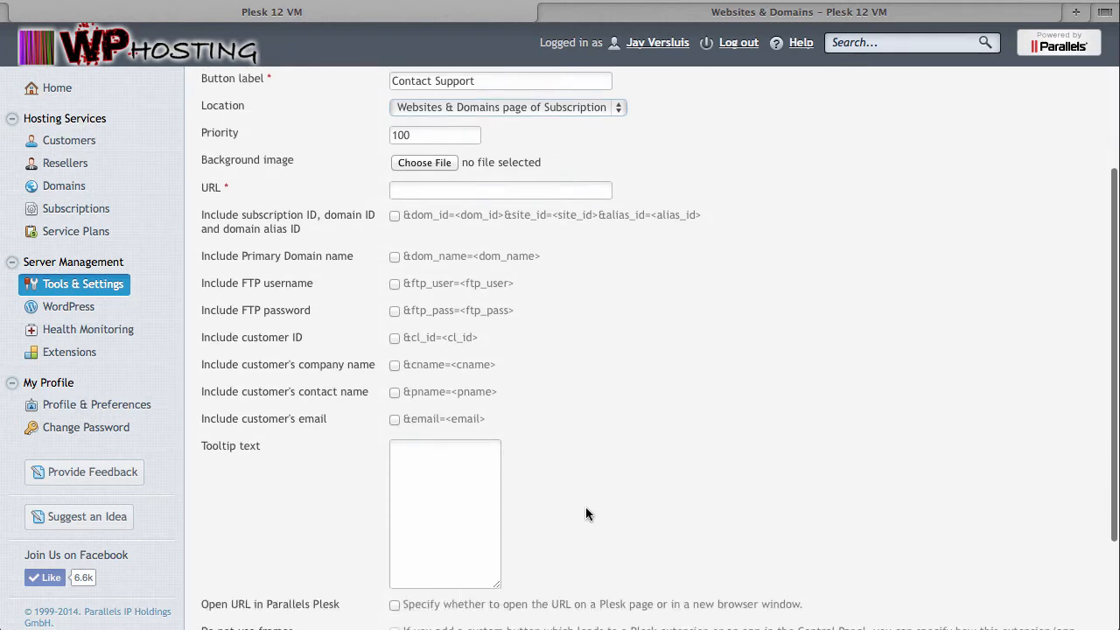
scroll(585, 514, "up", 4)
left_click(429, 340)
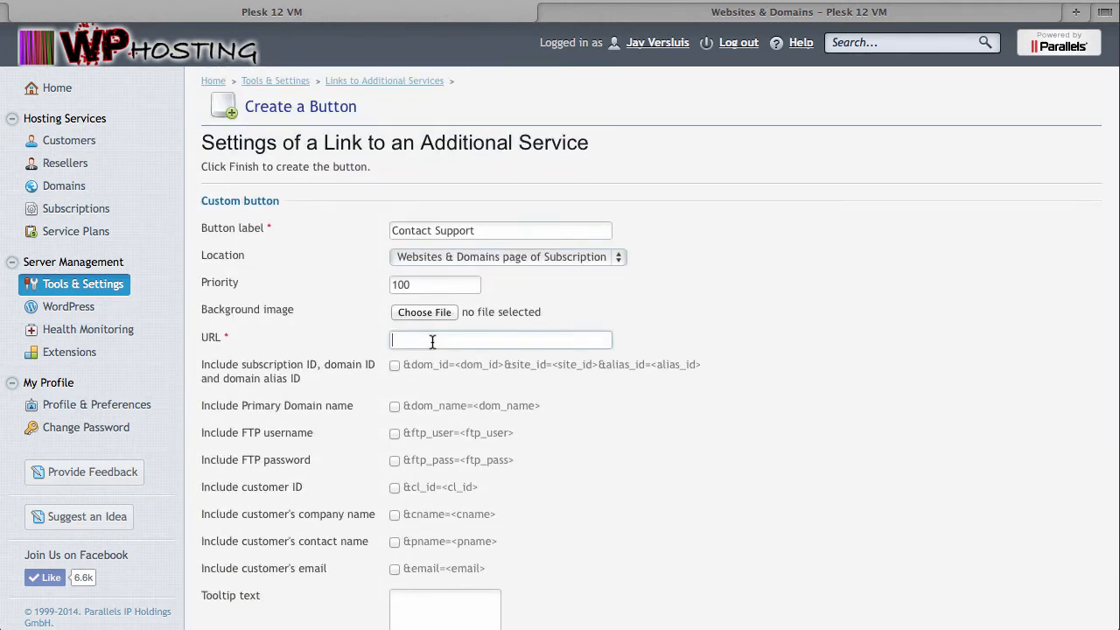
type("http://wpguru.co.uk")
scroll(562, 420, "down", 5)
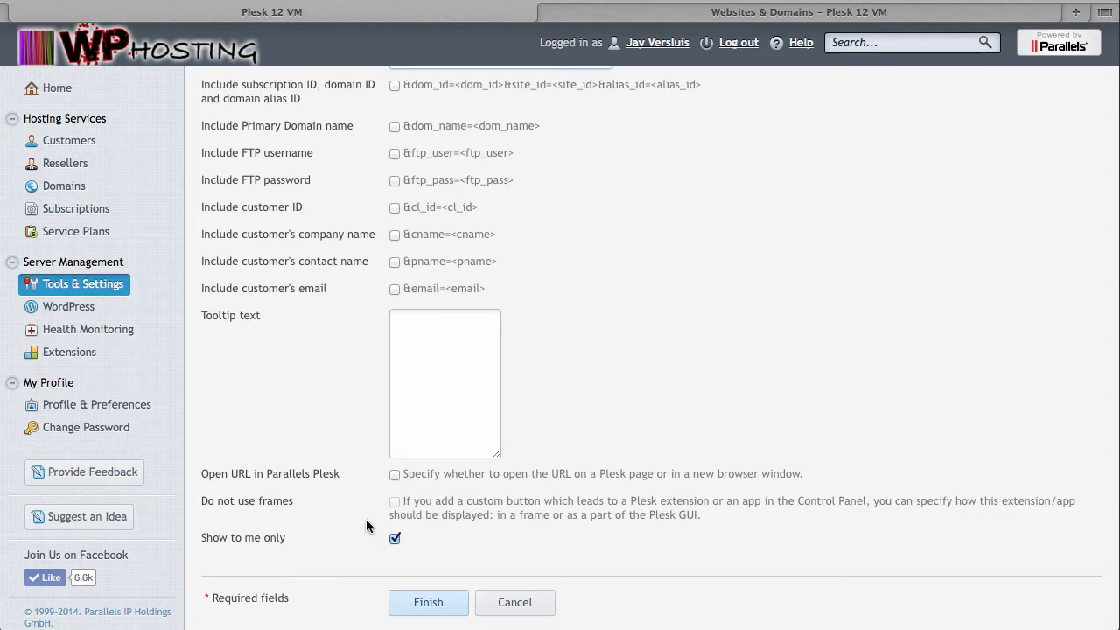
left_click(430, 602)
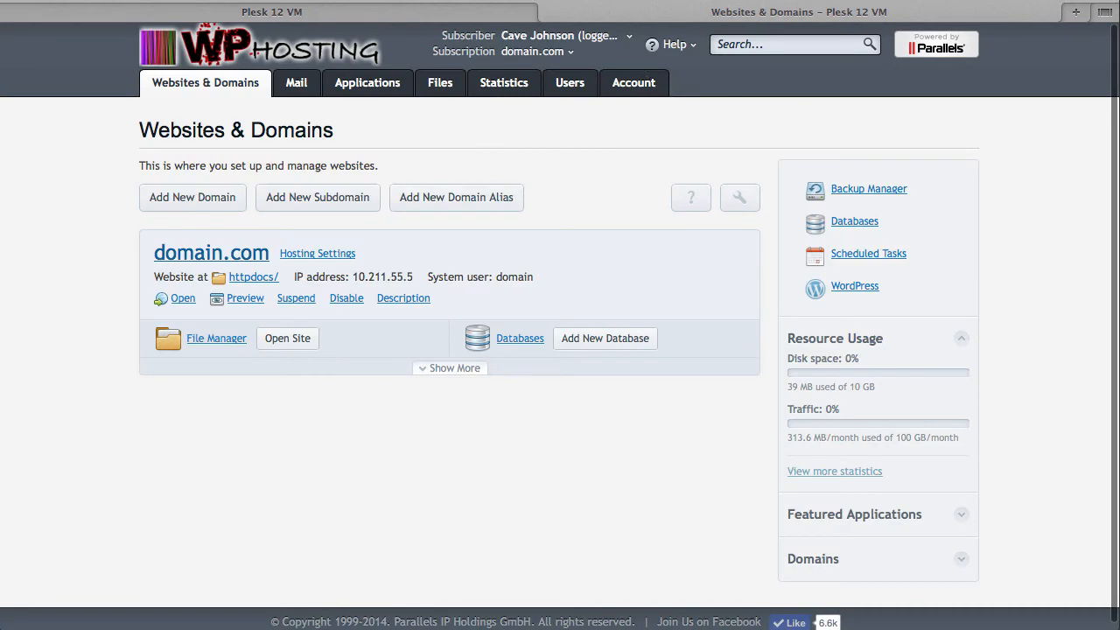
- Reload the subscriber's Websites & Domains page and test the Contact Support link
key("super+r")
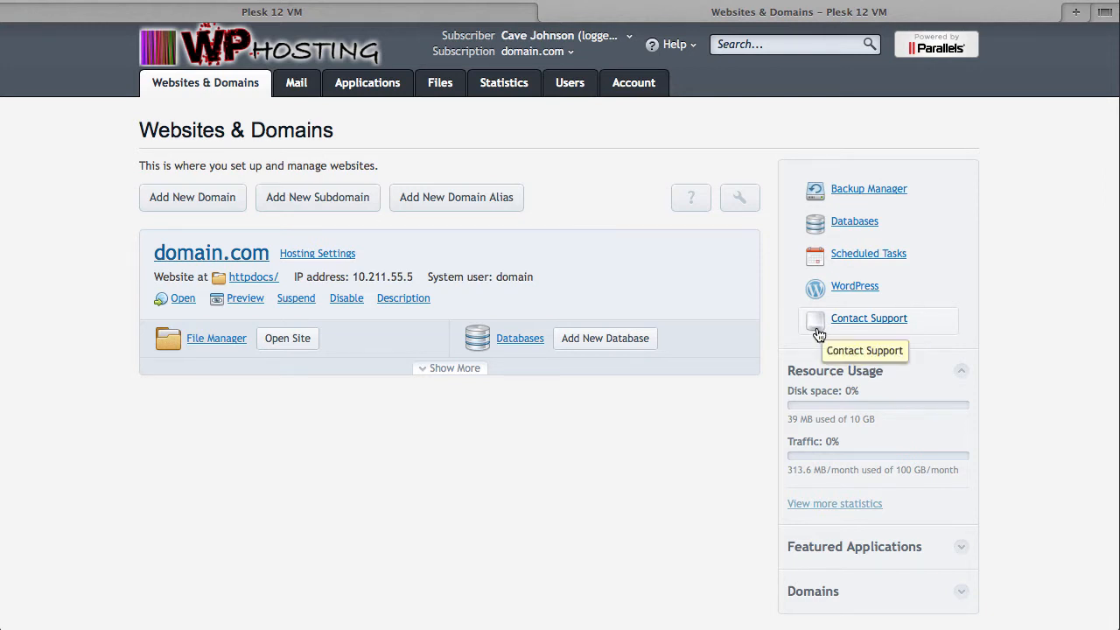
left_click(911, 332)
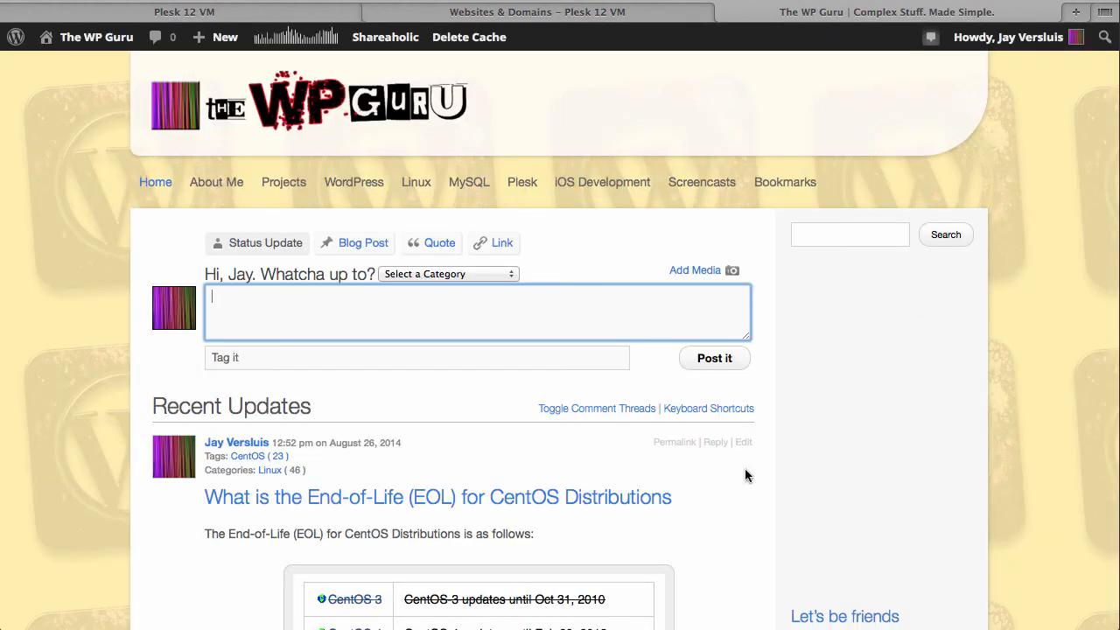
scroll(745, 475, "down", 5)
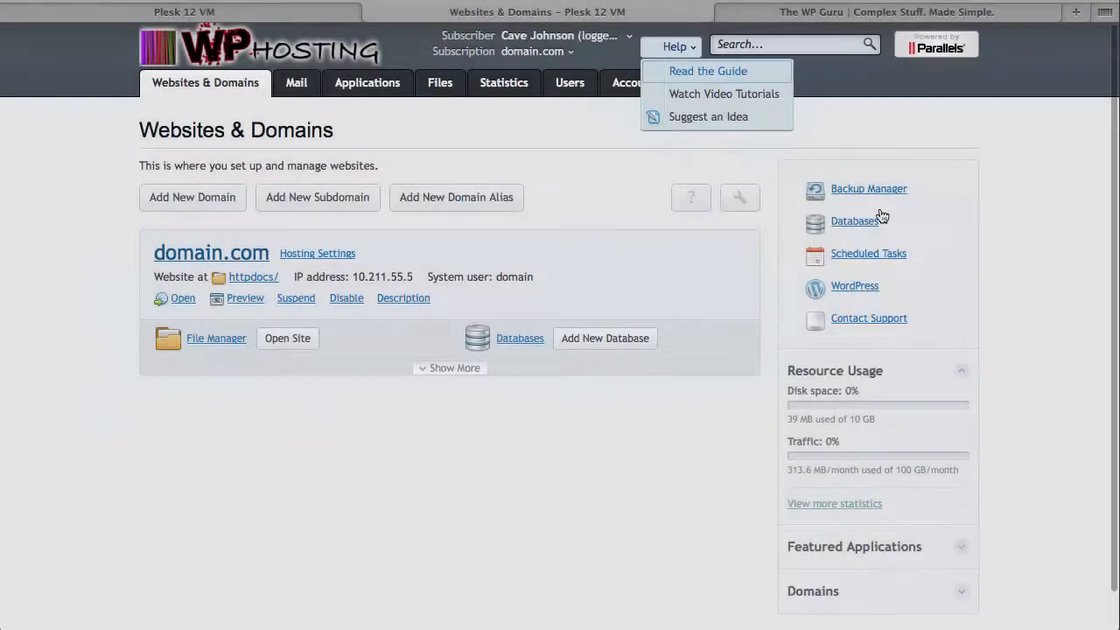
left_click(813, 329)
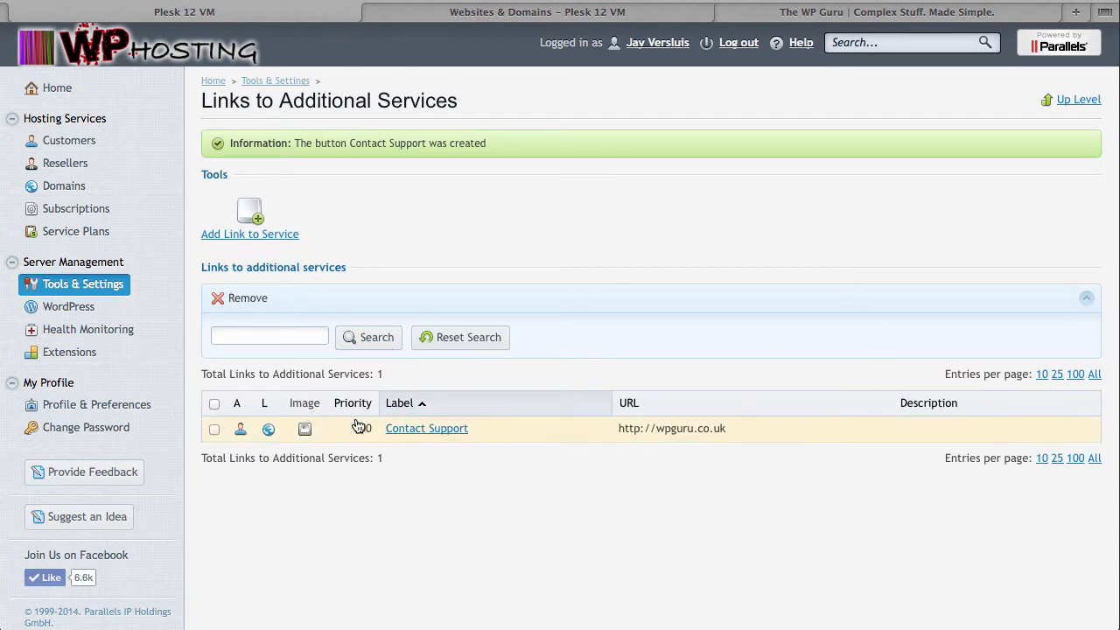
- Give the Contact Support button the background image help.png, save it, and check it on the reloaded Websites & Domains page
left_click(442, 429)
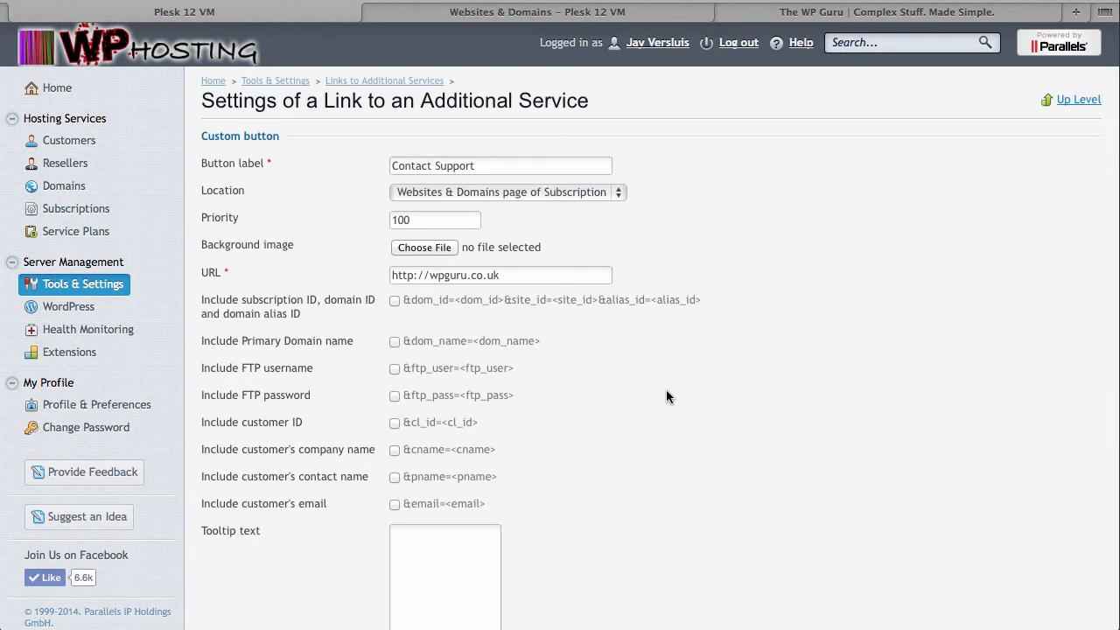
left_click(444, 249)
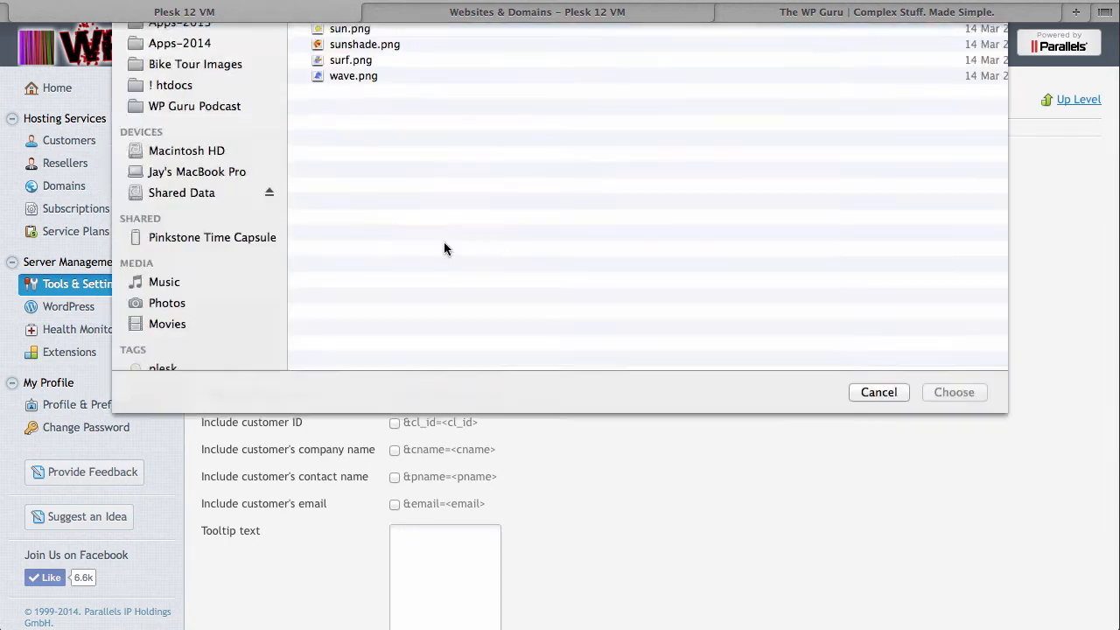
left_click(361, 125)
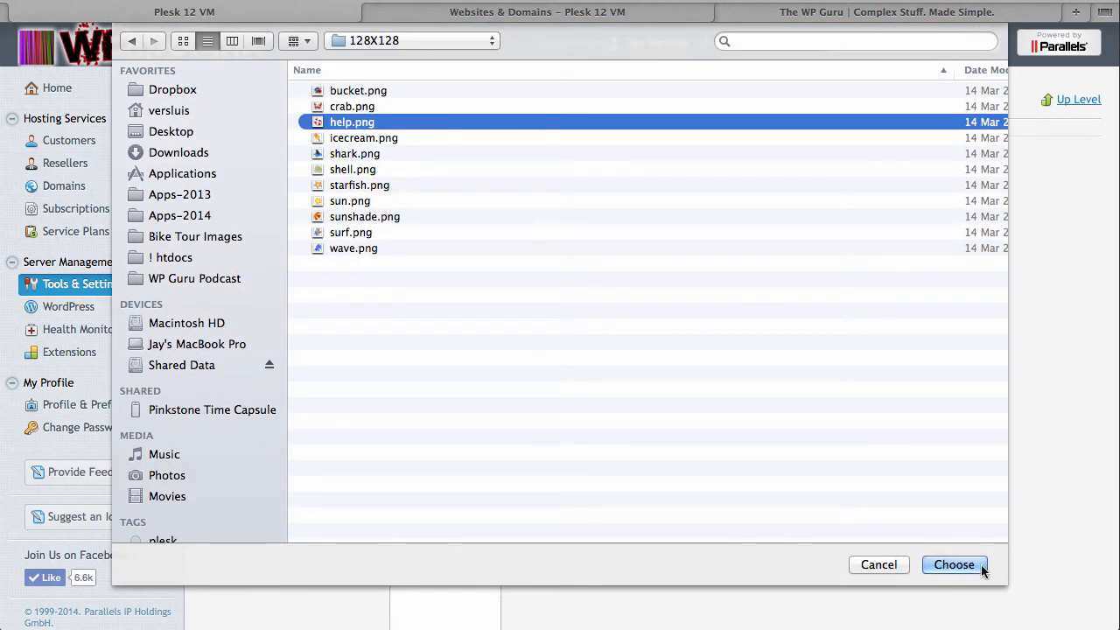
left_click(954, 565)
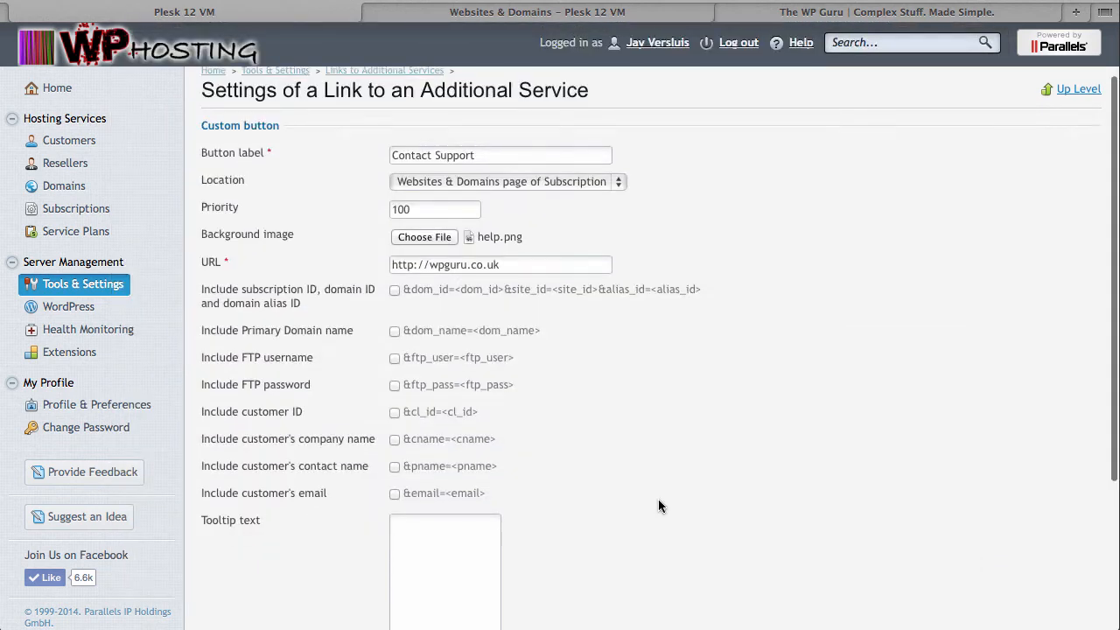
scroll(658, 500, "down", 5)
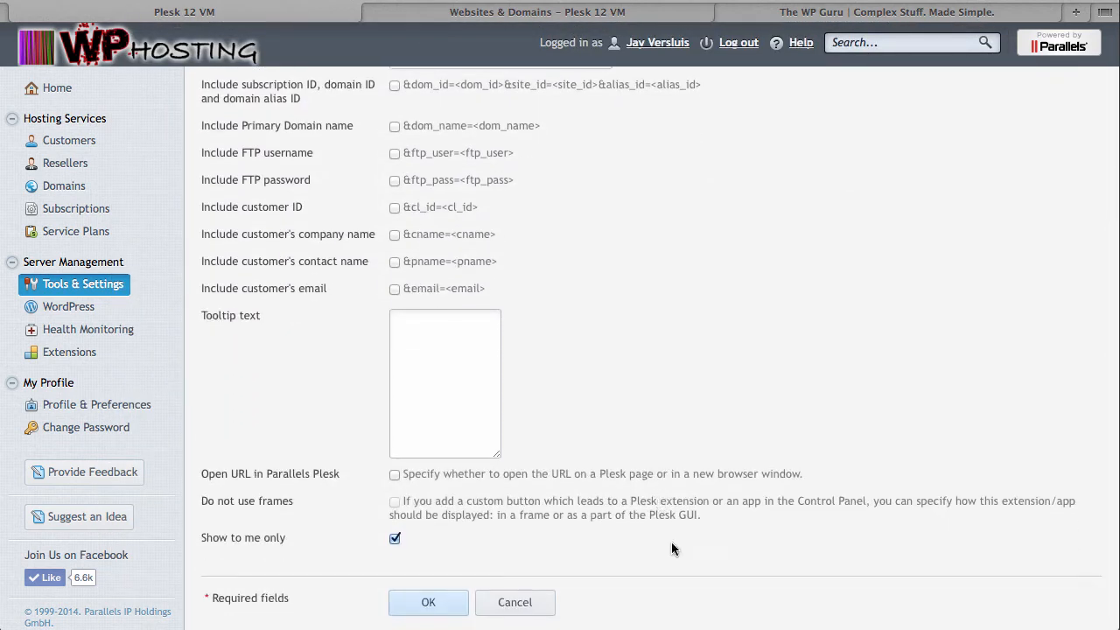
left_click(442, 604)
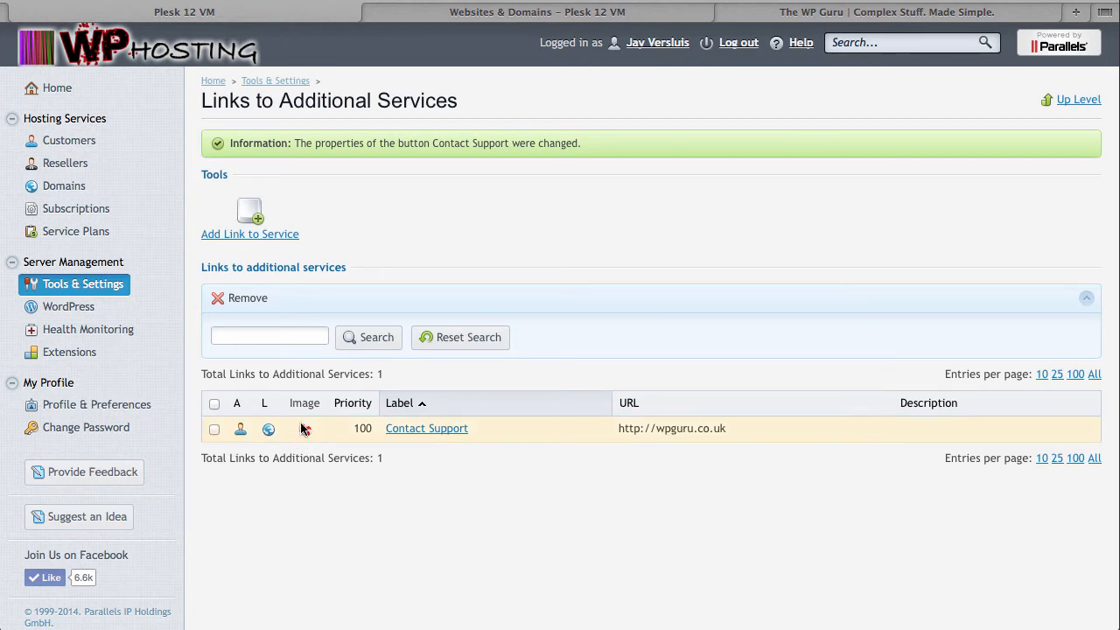
left_click(623, 14)
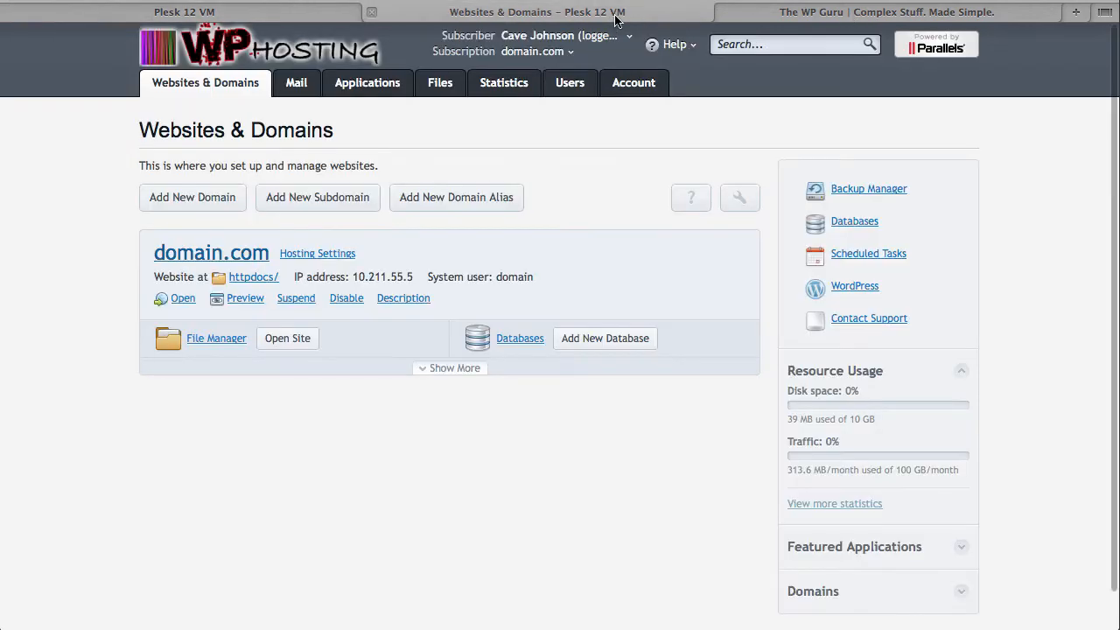
key("super+r")
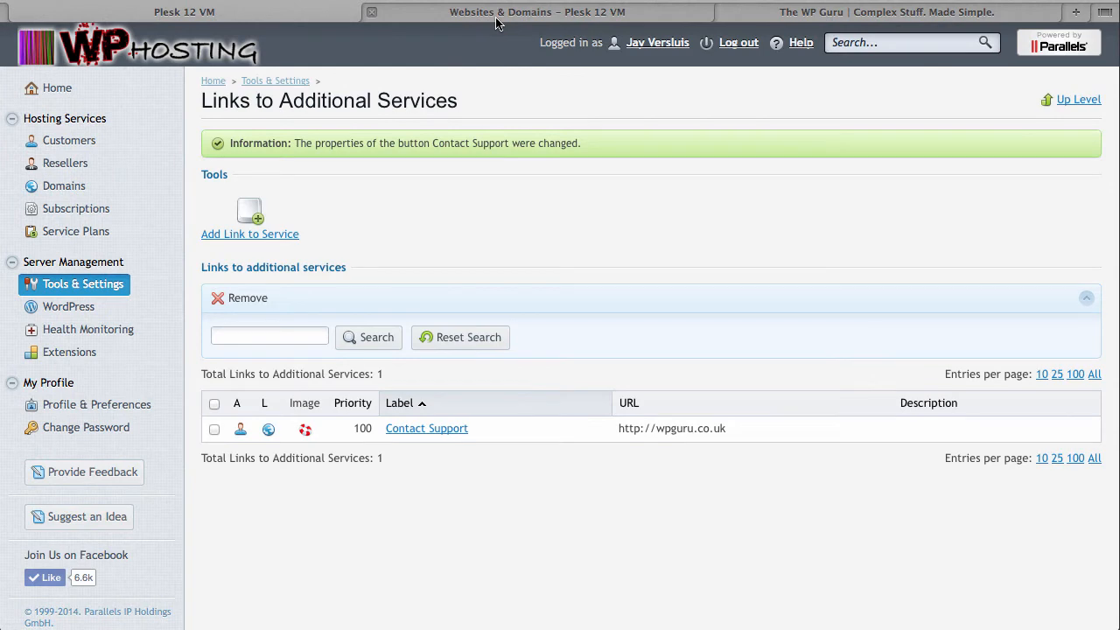
- Save the tooltip text "Drop us an email if you have a question." for the Contact Support button and check it on the subscriber page
left_click(450, 429)
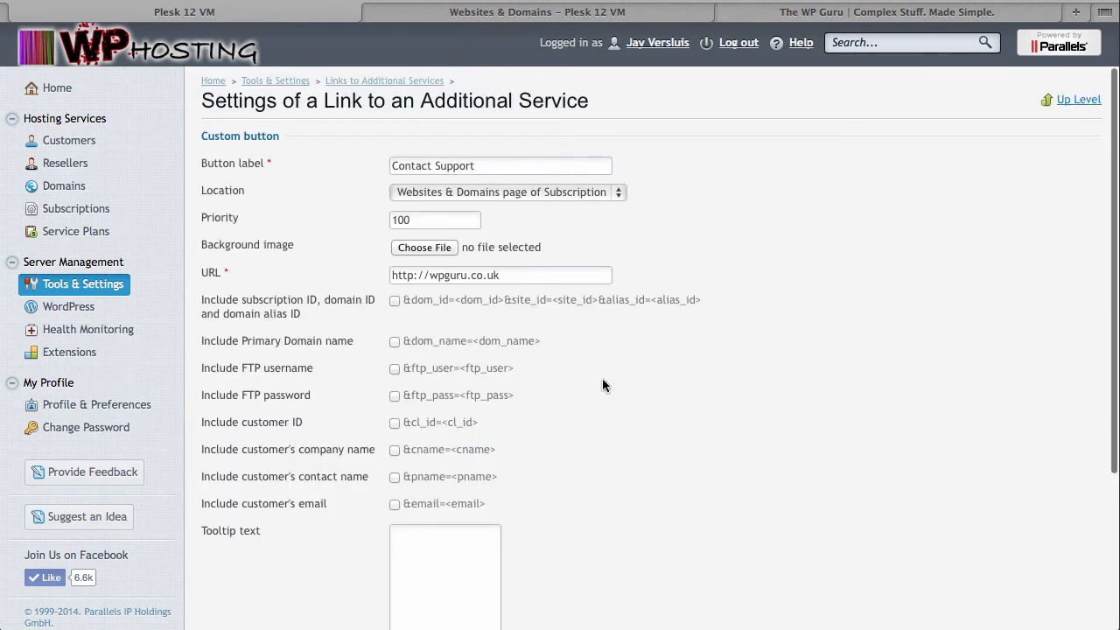
scroll(577, 394, "down", 3)
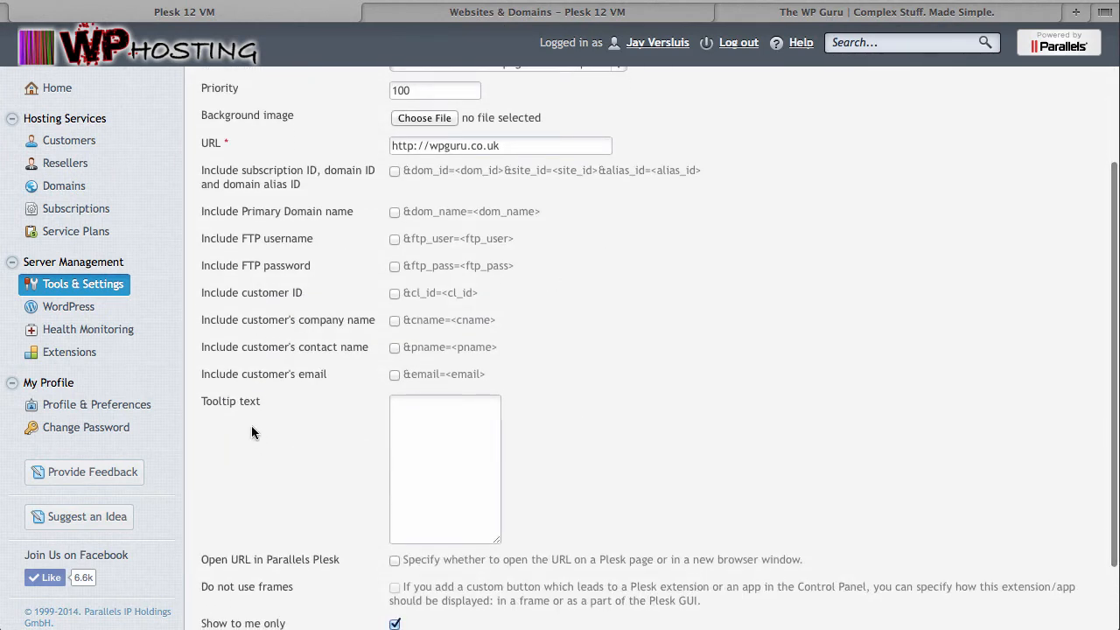
left_click(444, 426)
type("Drop ")
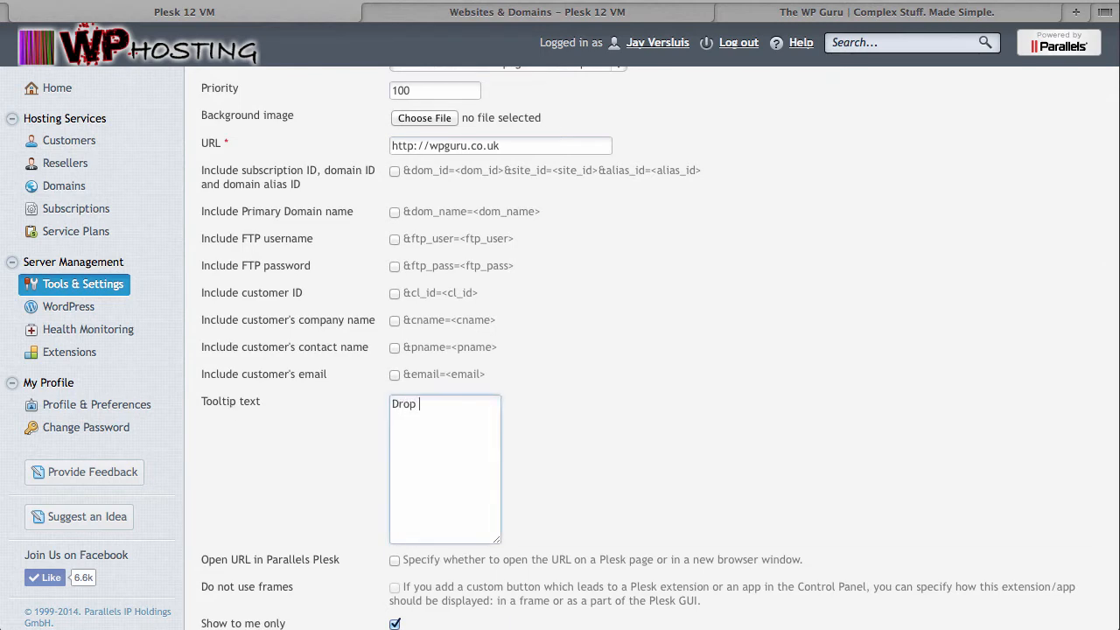
type("us an email if you have a question.")
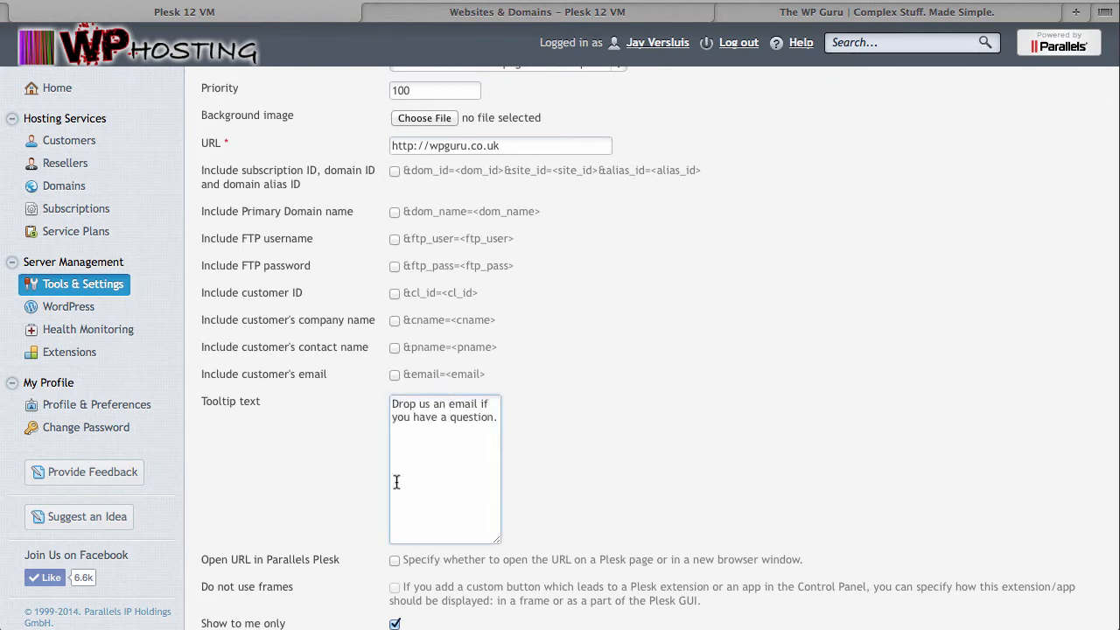
scroll(393, 490, "down", 2)
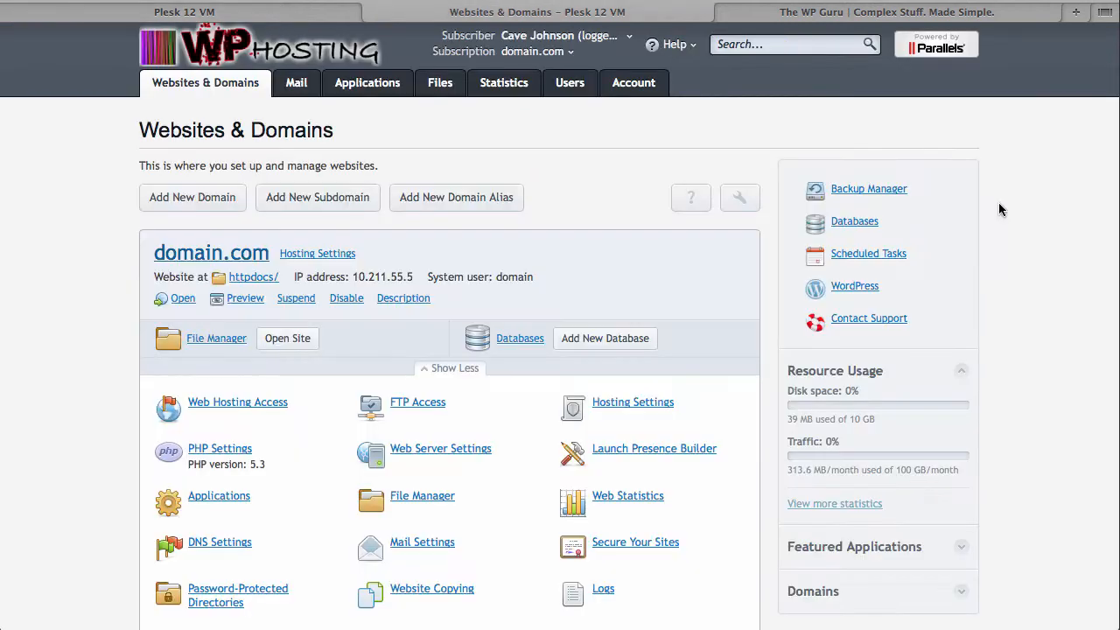
mouse_move(921, 330)
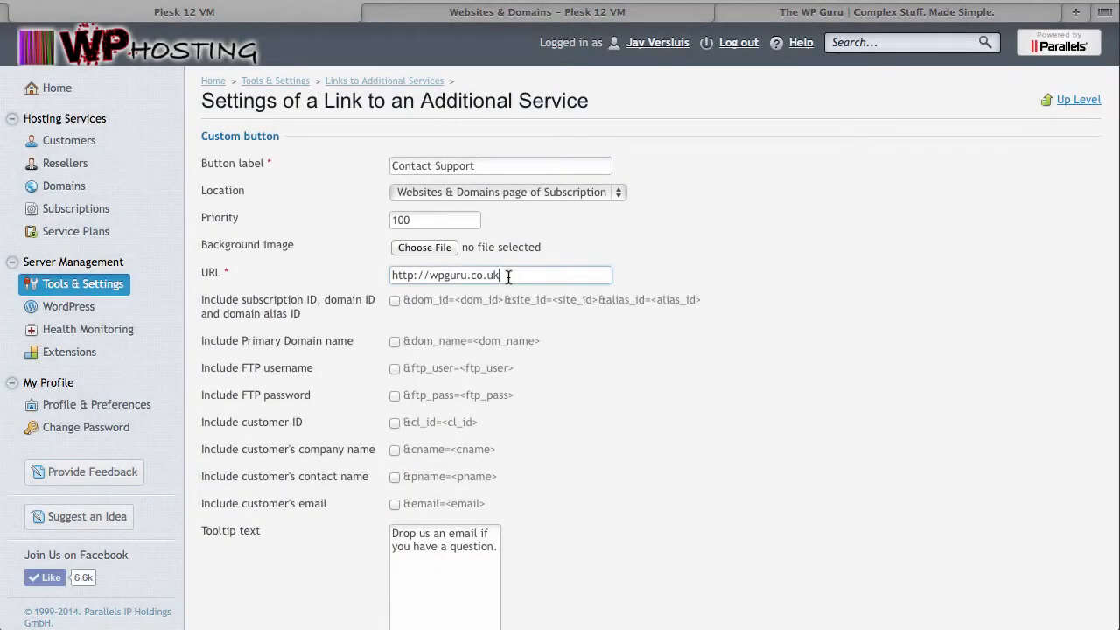
- Try including the primary domain name, FTP username and FTP password in the Contact Support button's URL
left_click_drag(503, 276, 366, 280)
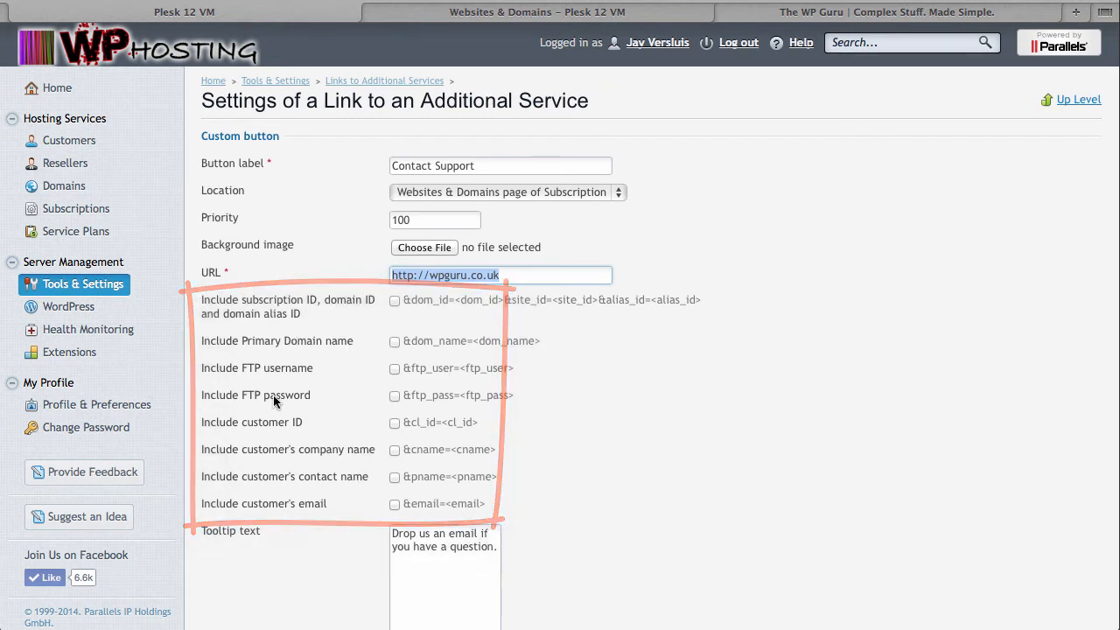
left_click(393, 343)
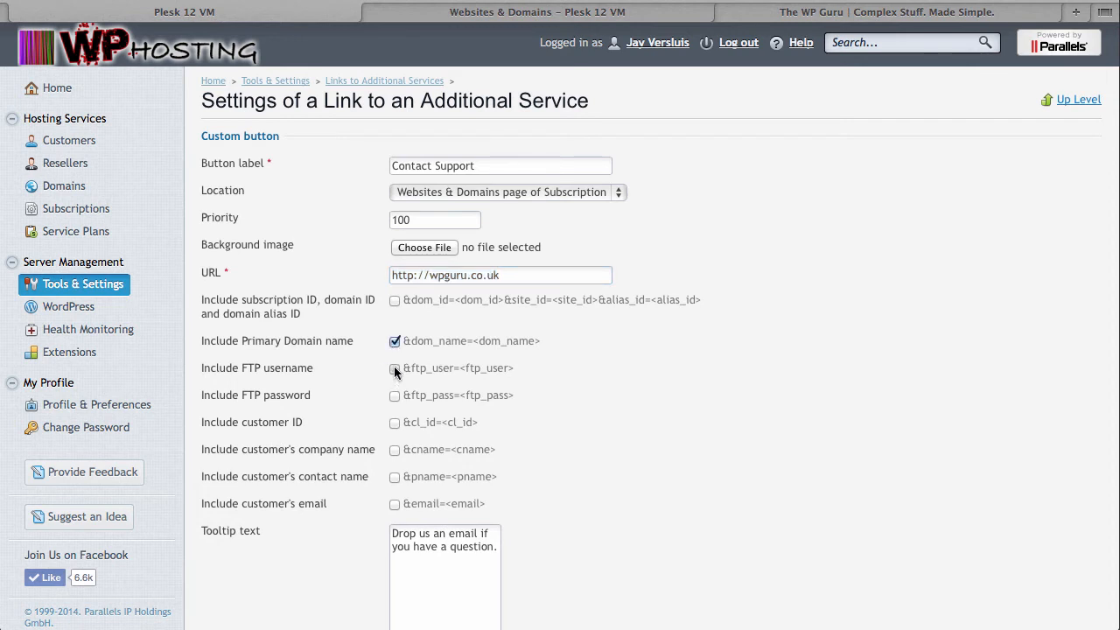
left_click(394, 369)
left_click(395, 396)
scroll(542, 450, "down", 3)
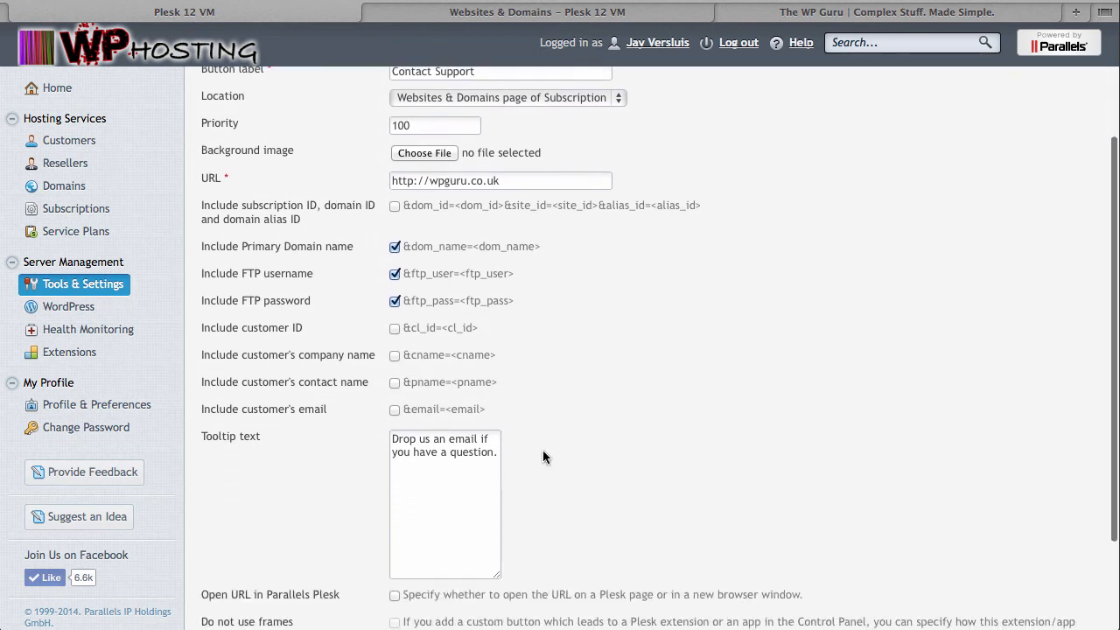
scroll(543, 456, "down", 3)
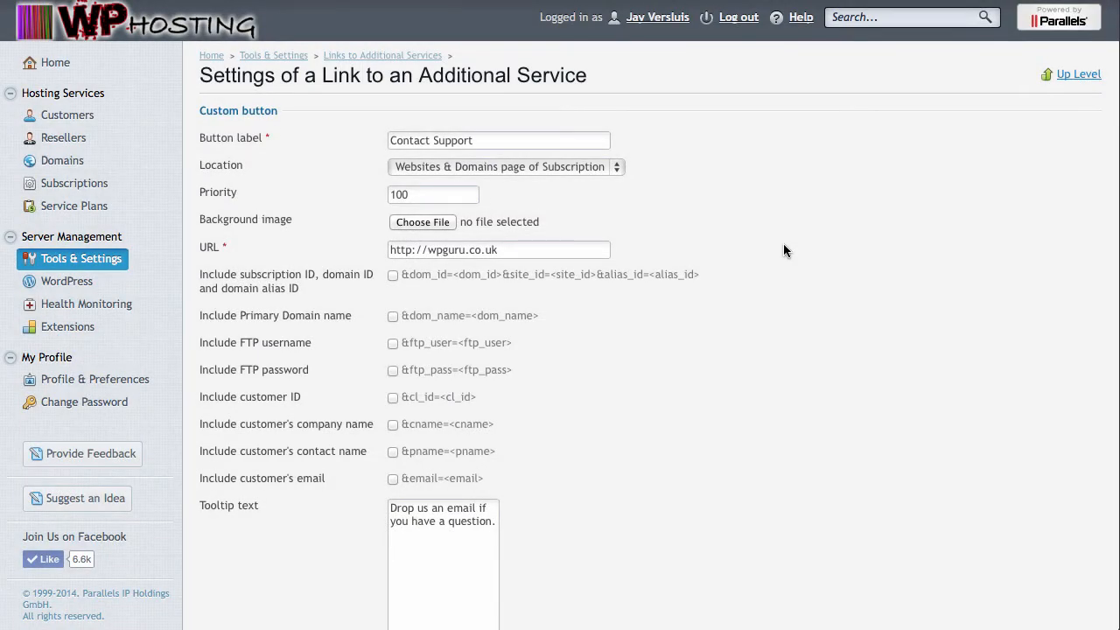
- Open the list of available locations for the Contact Support button
left_click(617, 167)
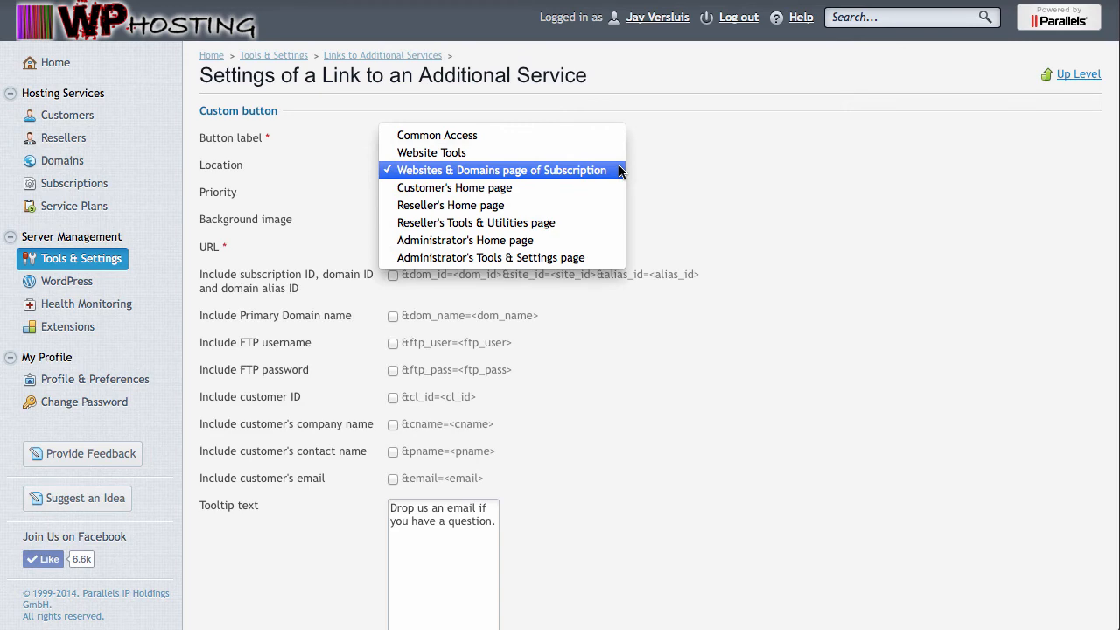